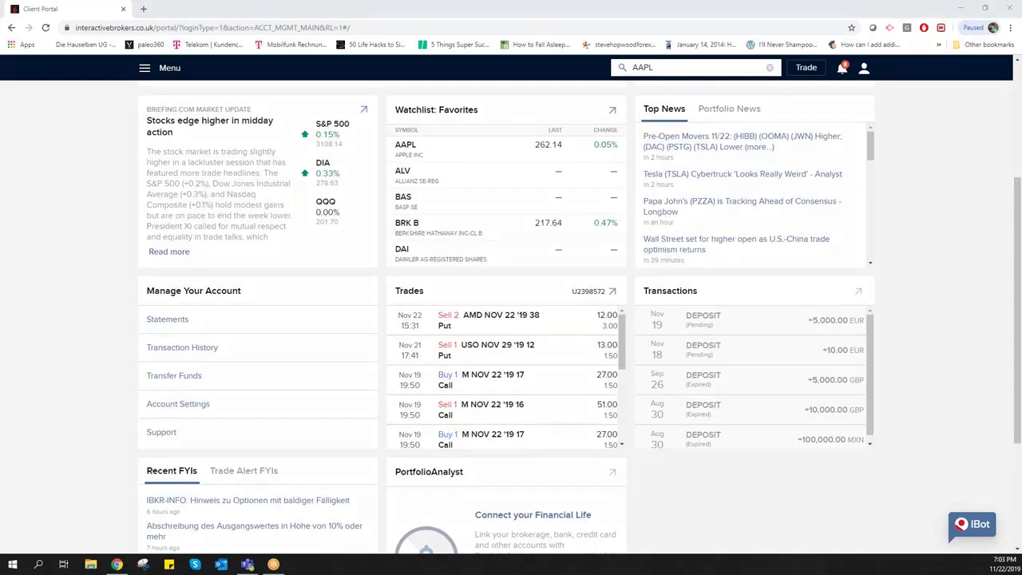
Open the AAPL NASDAQ options lookup and select the DEC 20 '19 215 Put quote.
mouse_move(769, 49)
left_mouse_down()
mouse_move(589, 79)
mouse_move(773, 41)
left_mouse_up()
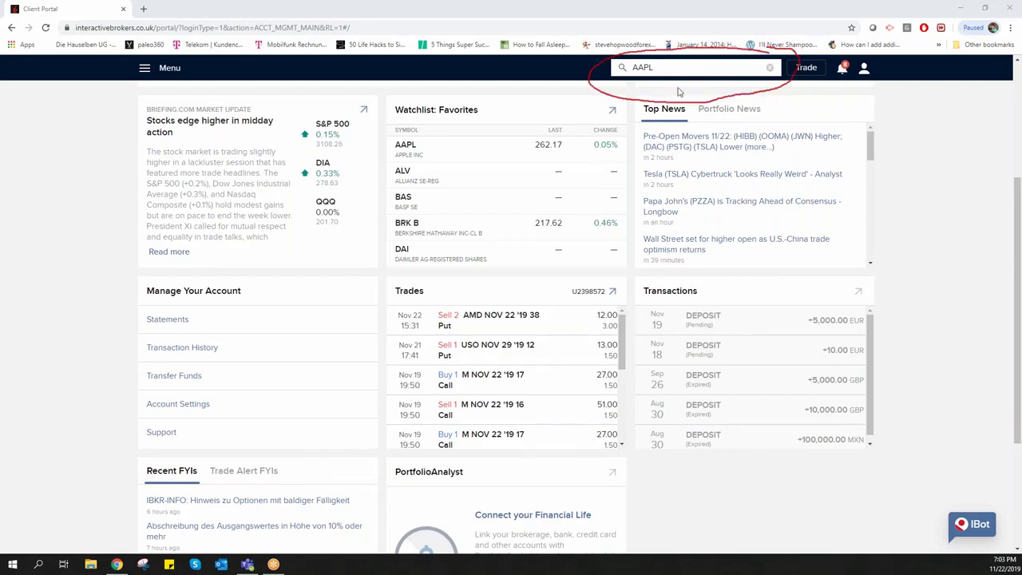
left_click(677, 67)
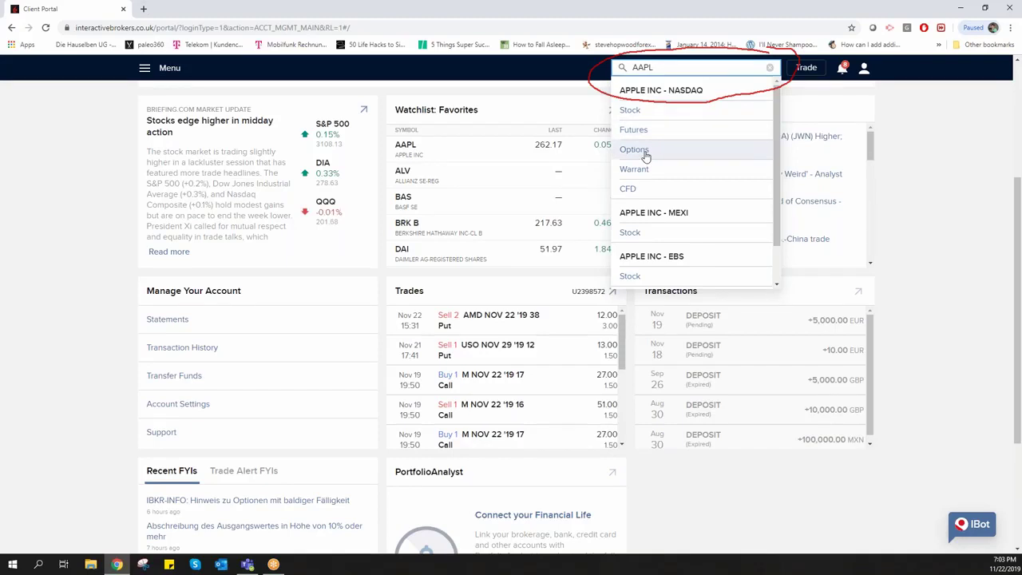
left_click(646, 156)
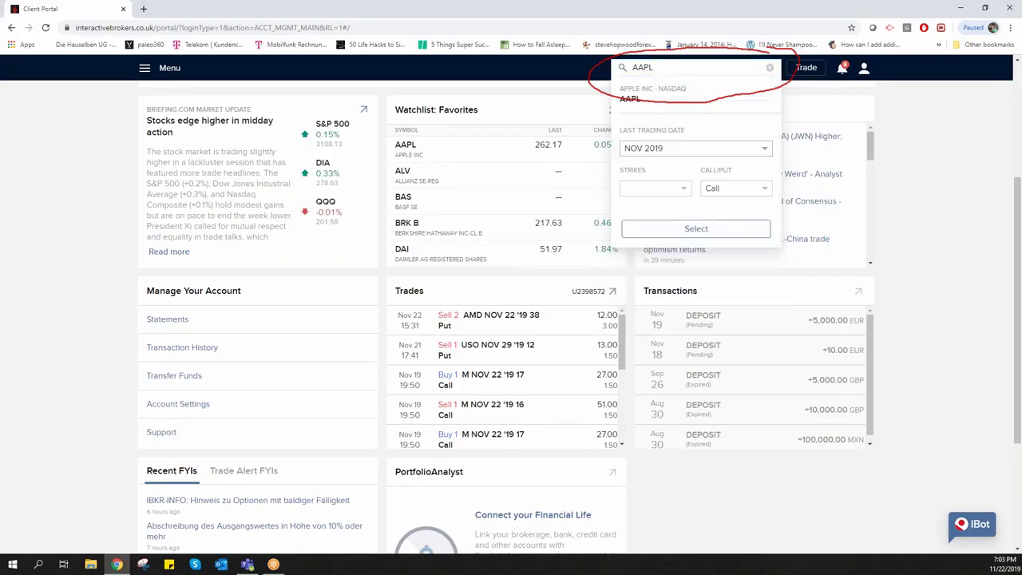
left_click(693, 151)
left_click(682, 176)
left_click(759, 190)
left_click(743, 218)
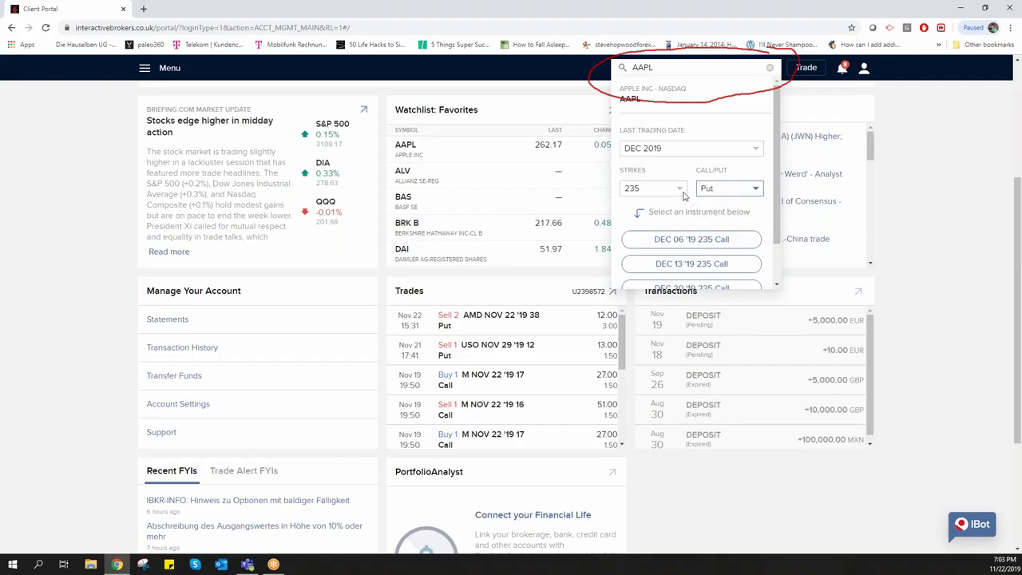
left_click(680, 190)
left_click(650, 222)
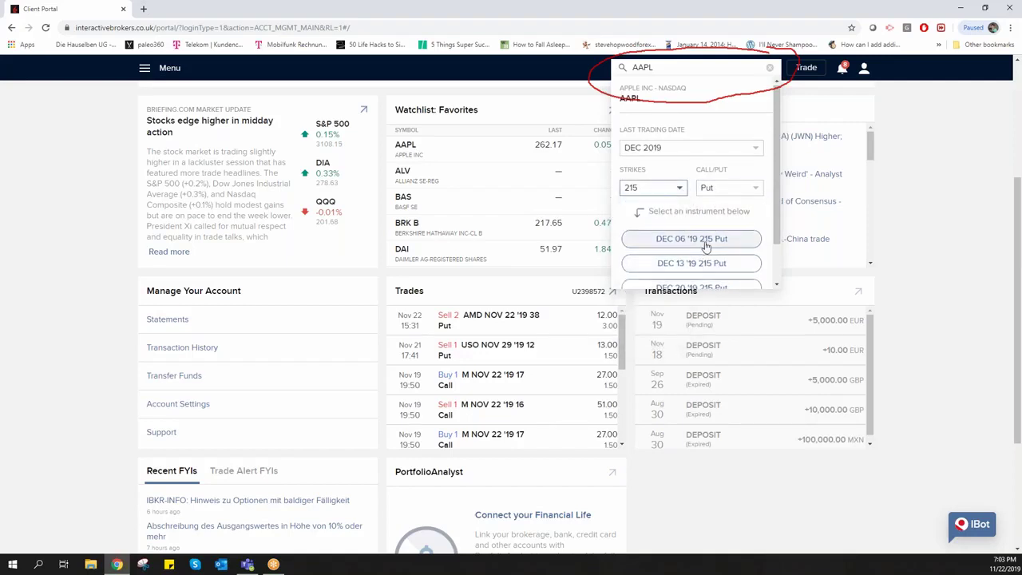
scroll(692, 244, "down", 1)
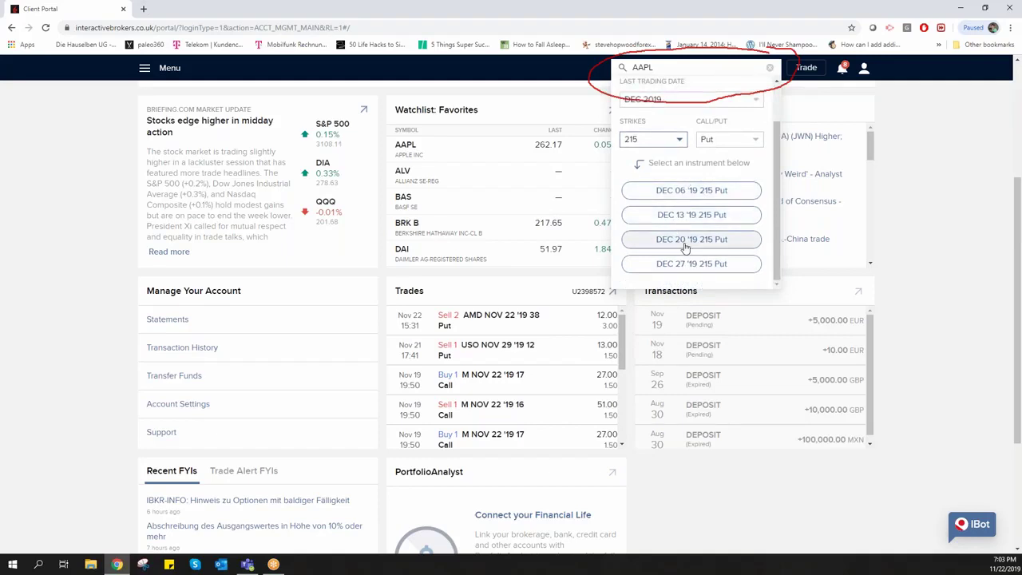
left_click(685, 240)
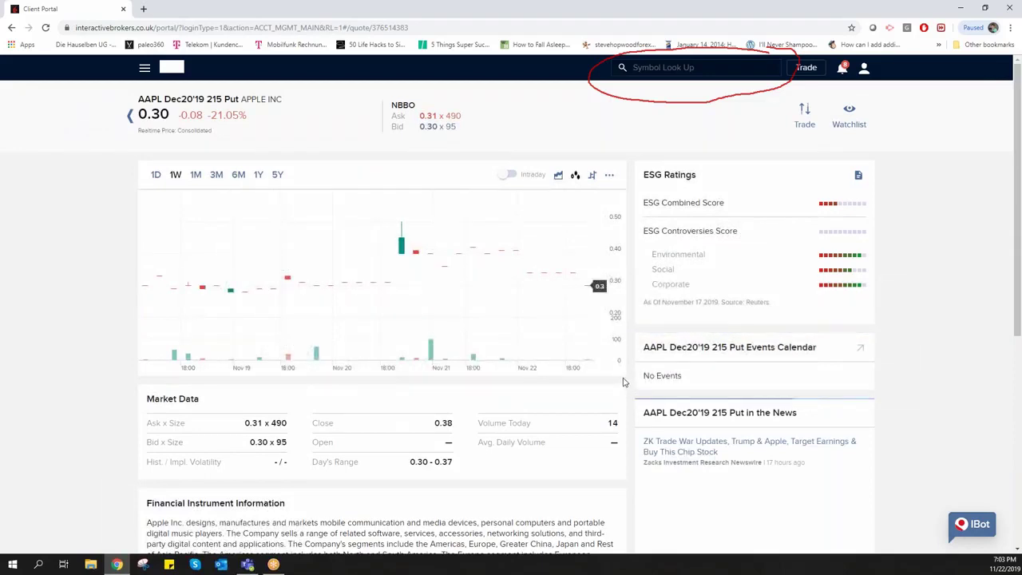
Open an order ticket for the put: buy 1, limit 0.31, Day.
left_click(804, 116)
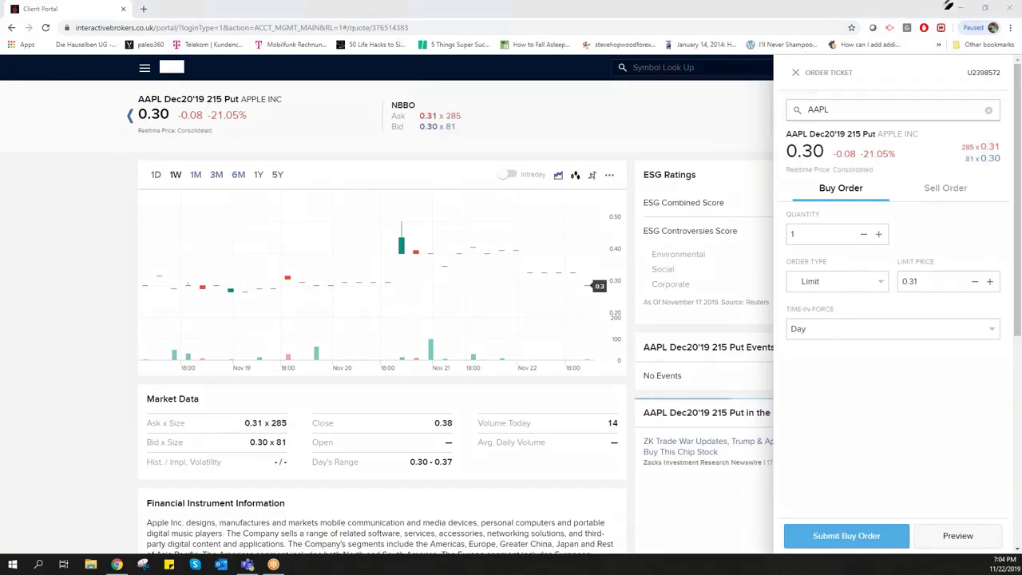
mouse_move(1008, 135)
left_mouse_down()
mouse_move(910, 179)
mouse_move(1008, 137)
left_mouse_up()
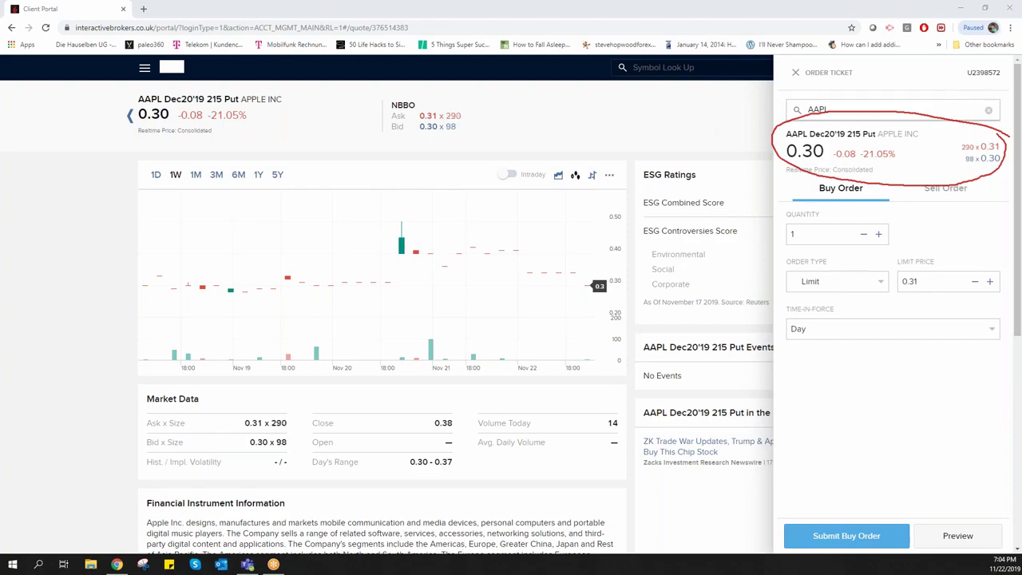
Close the unsubmitted order ticket and go to Orders & Trades from the main menu.
left_click(795, 71)
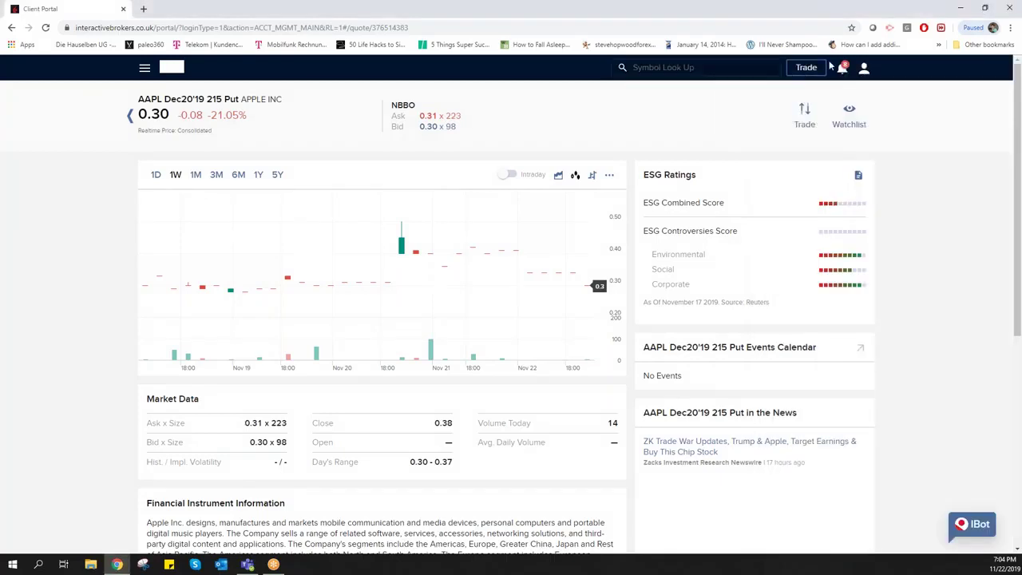
left_click(145, 69)
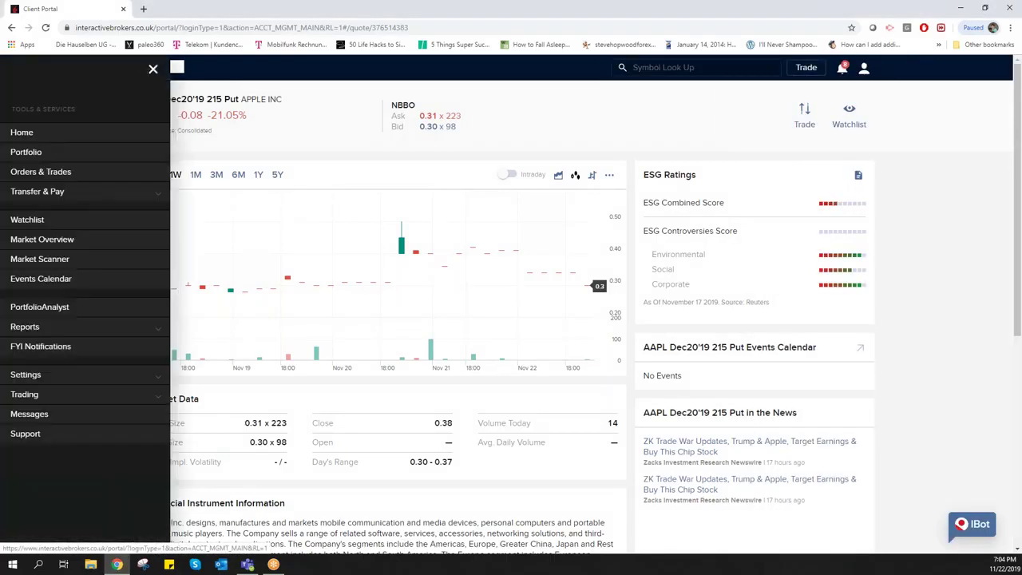
left_click(76, 179)
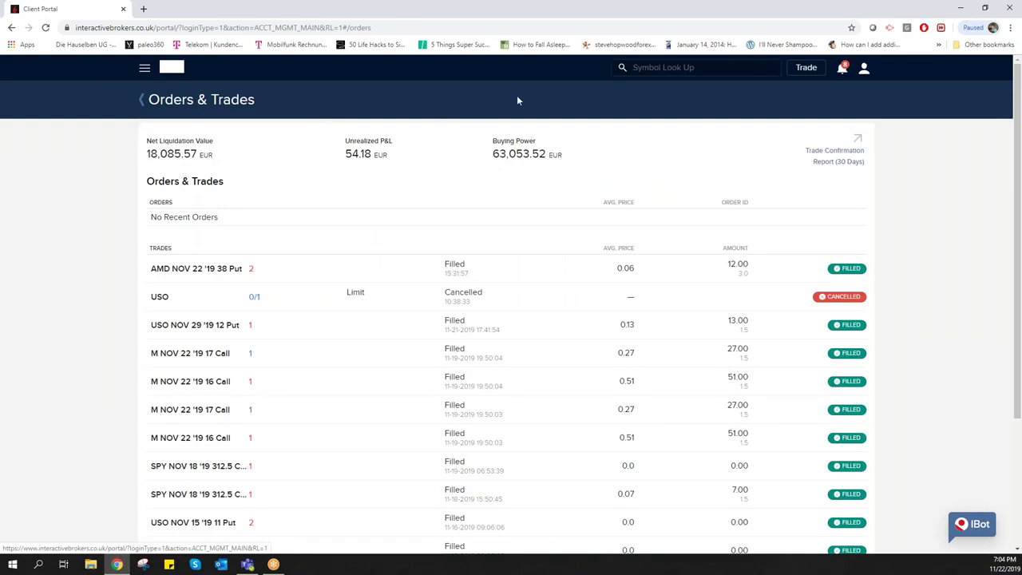
Look up EBAY and open the EBAY INC NASDAQ stock quote.
left_click(696, 66)
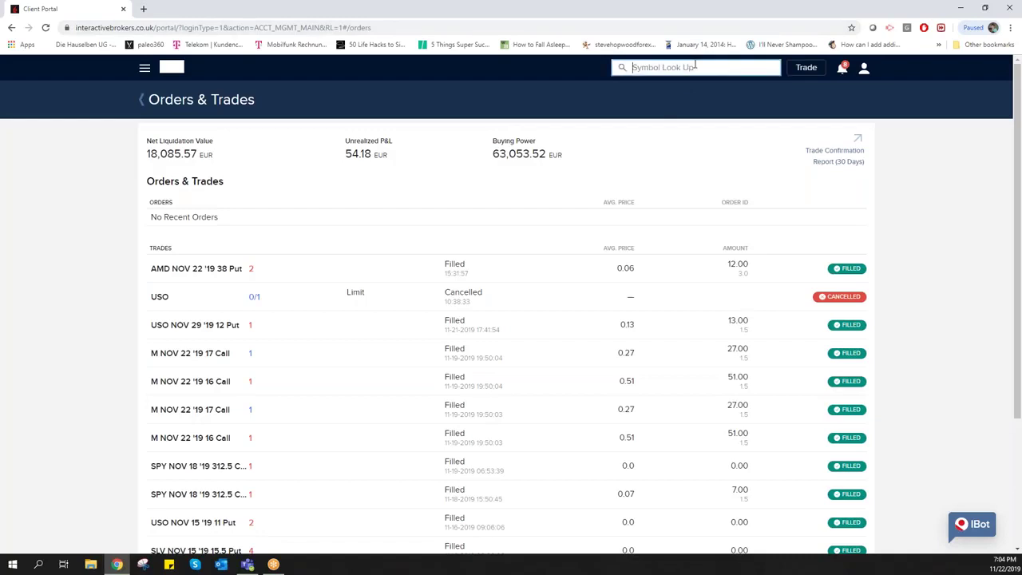
type("EBAY")
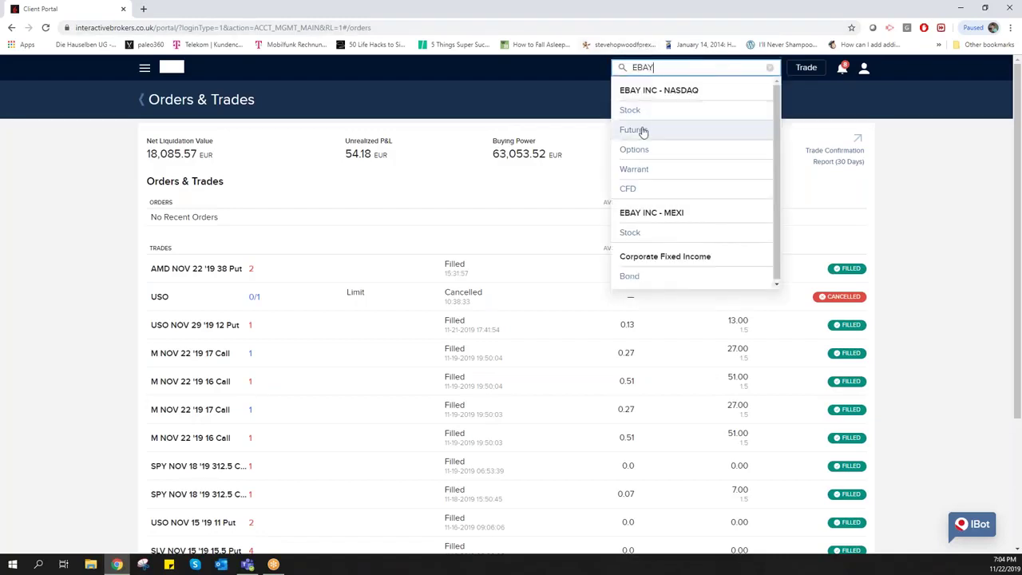
left_click(643, 116)
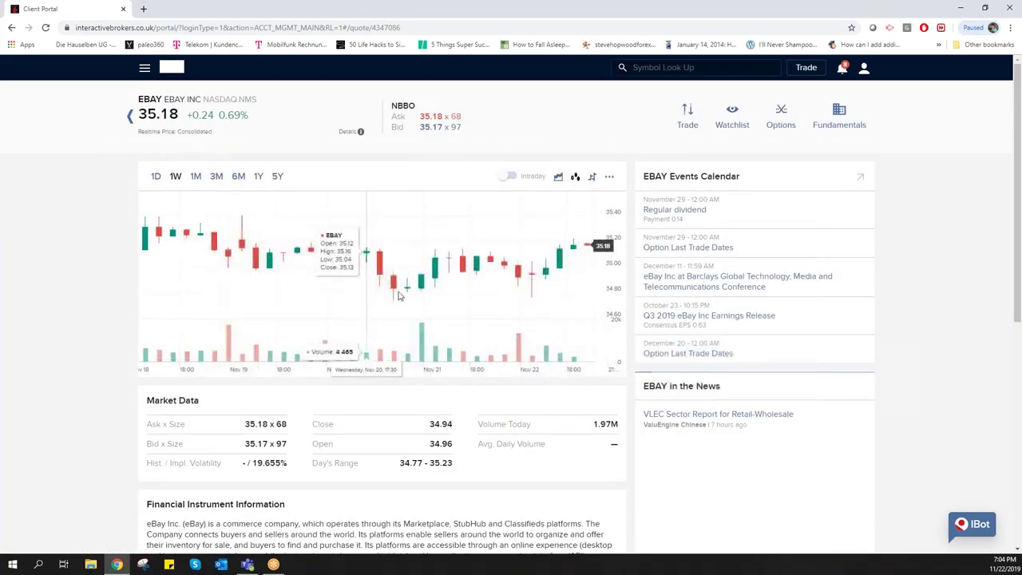
Switch the EBAY chart to a 6M range, leaving Chart Settings unchanged.
left_click(239, 178)
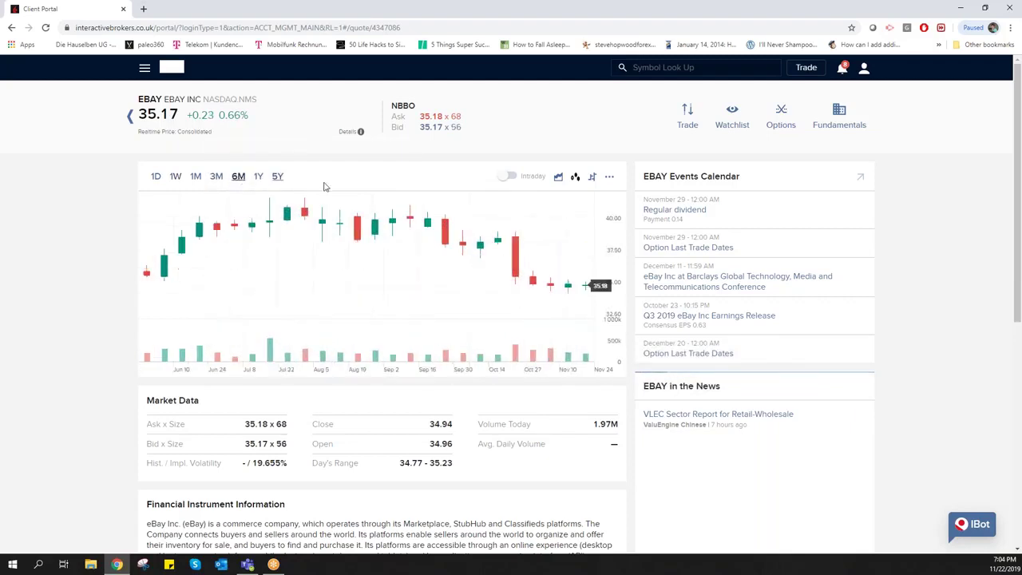
left_click(609, 177)
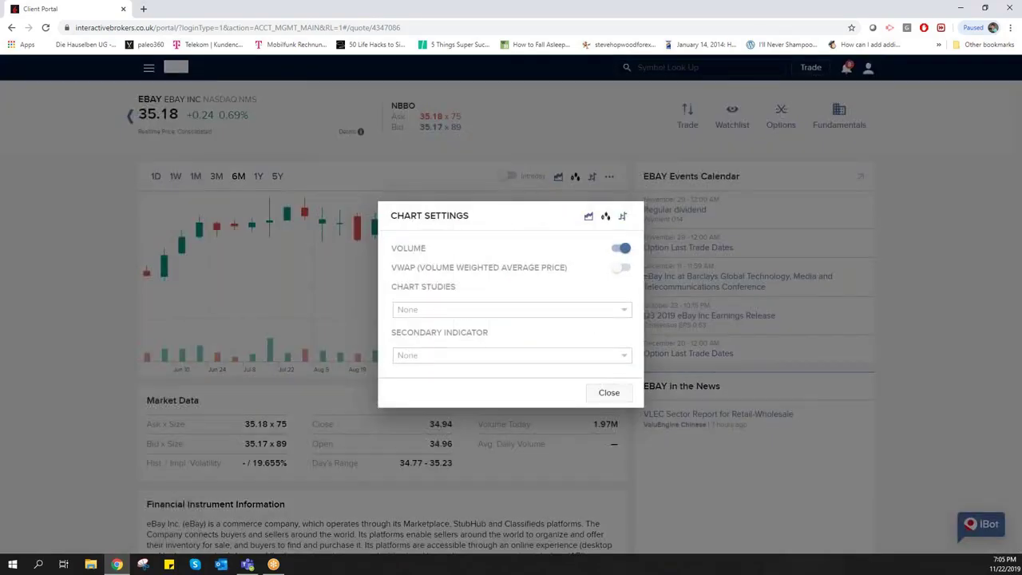
left_click(608, 392)
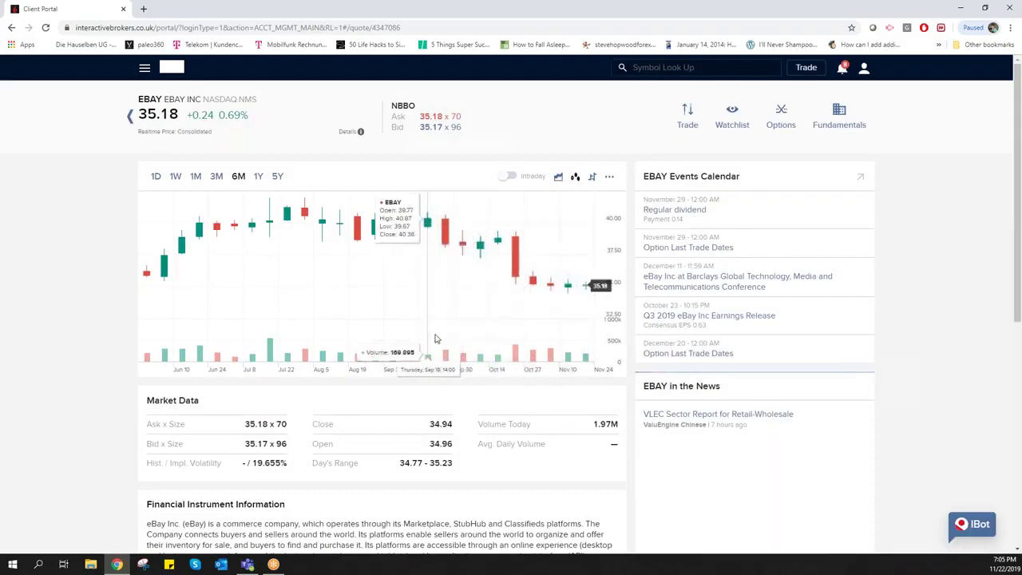
Review the EBAY option chain's Dec20'19 strikes 31–38.5 and return to Symbol Look Up.
scroll(435, 338, "down", 1)
scroll(559, 239, "up", 1)
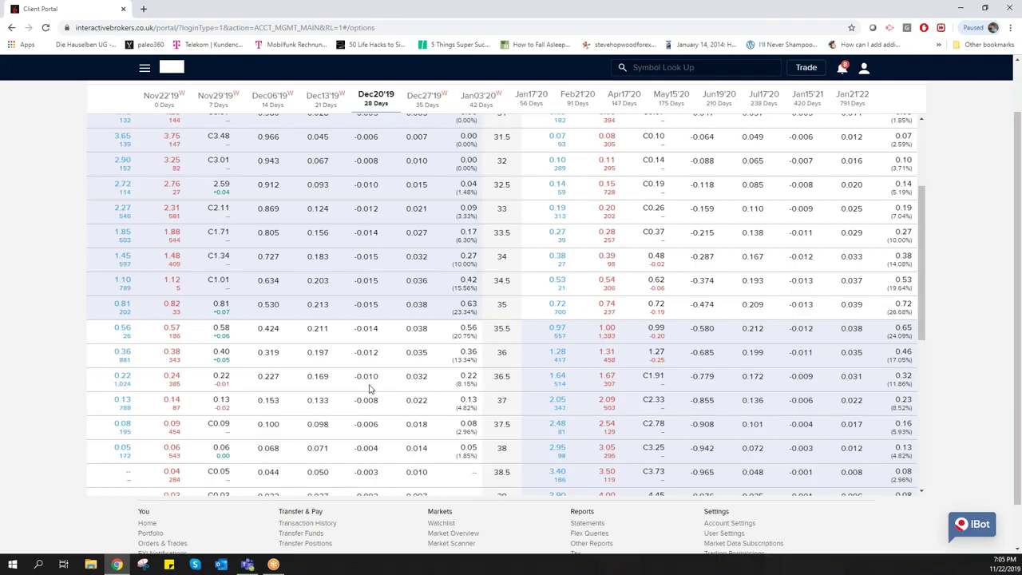
left_click(662, 68)
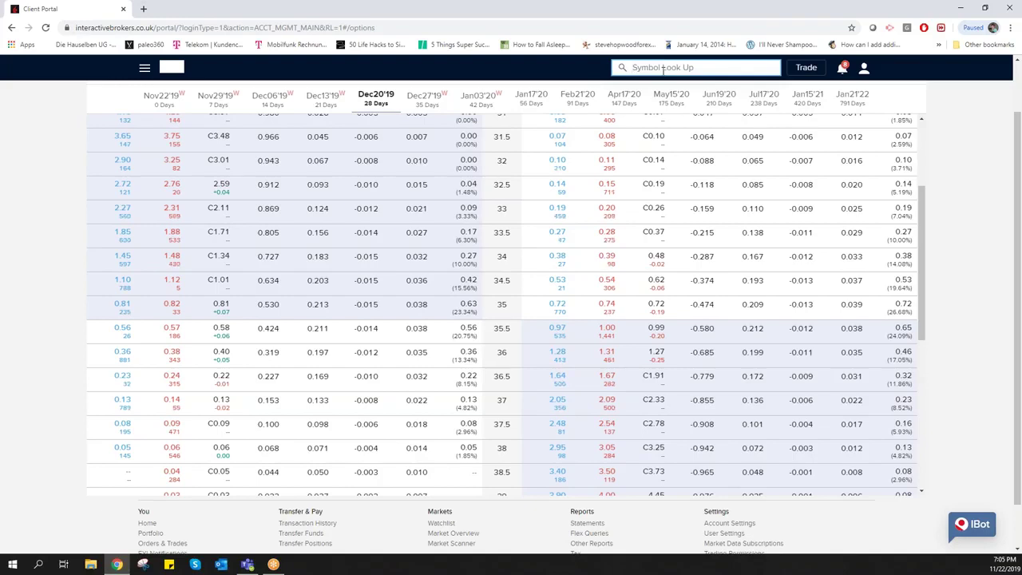
Search FB and open the FACEBOOK INC-CLASS A NASDAQ stock quote, priced at 199.13.
type("FB")
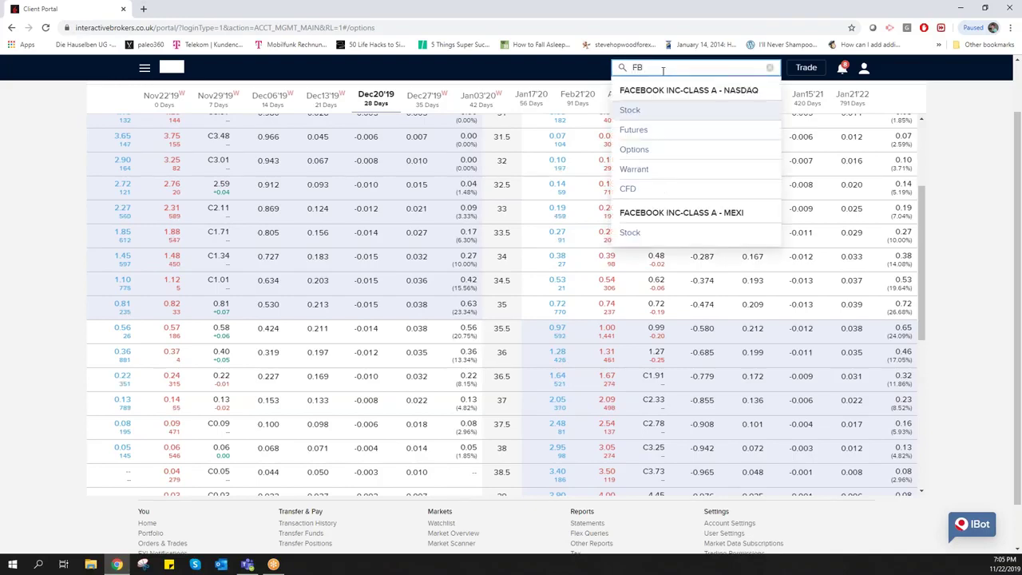
left_click(646, 115)
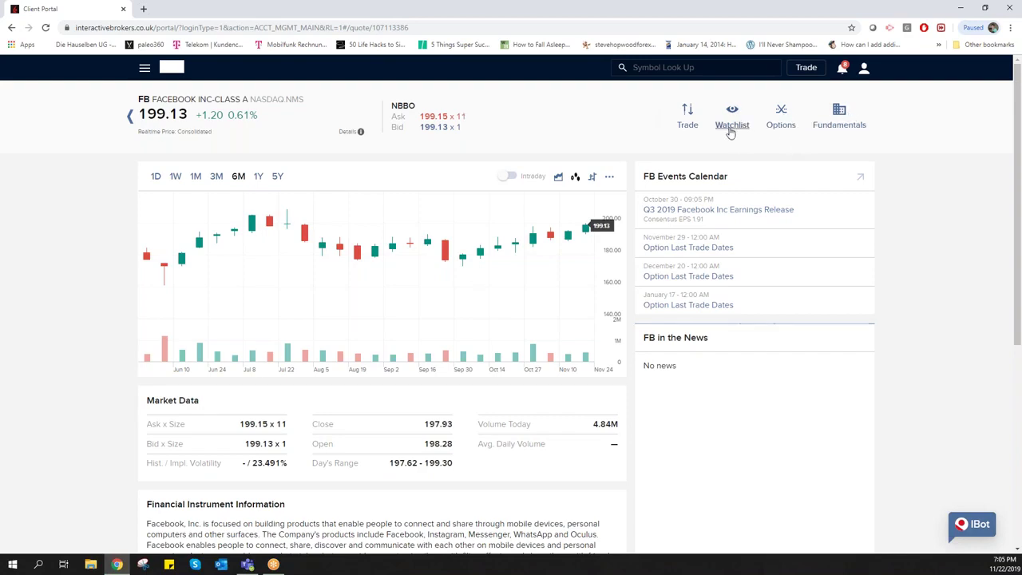
scroll(729, 139, "down", 2)
scroll(729, 139, "up", 2)
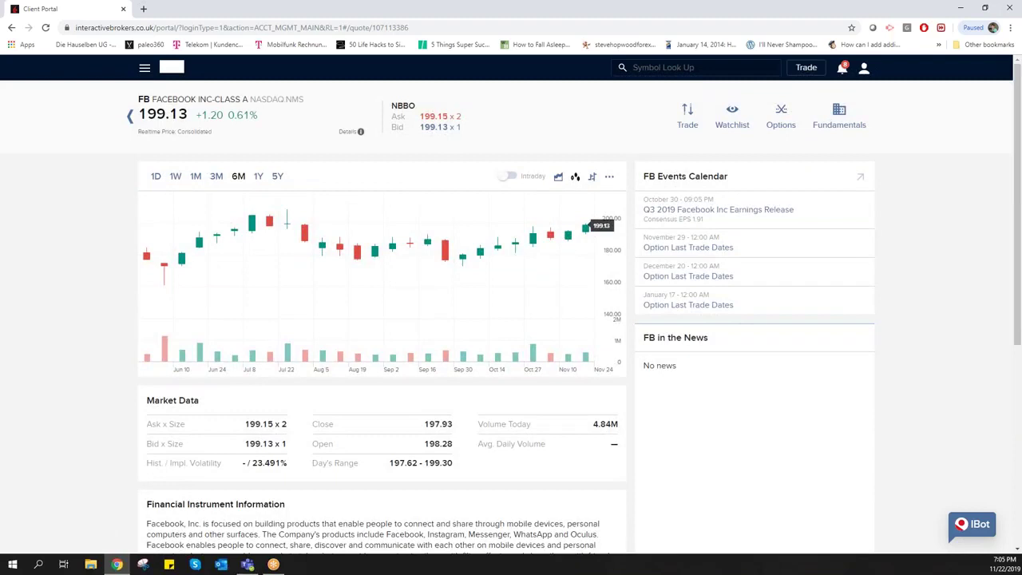